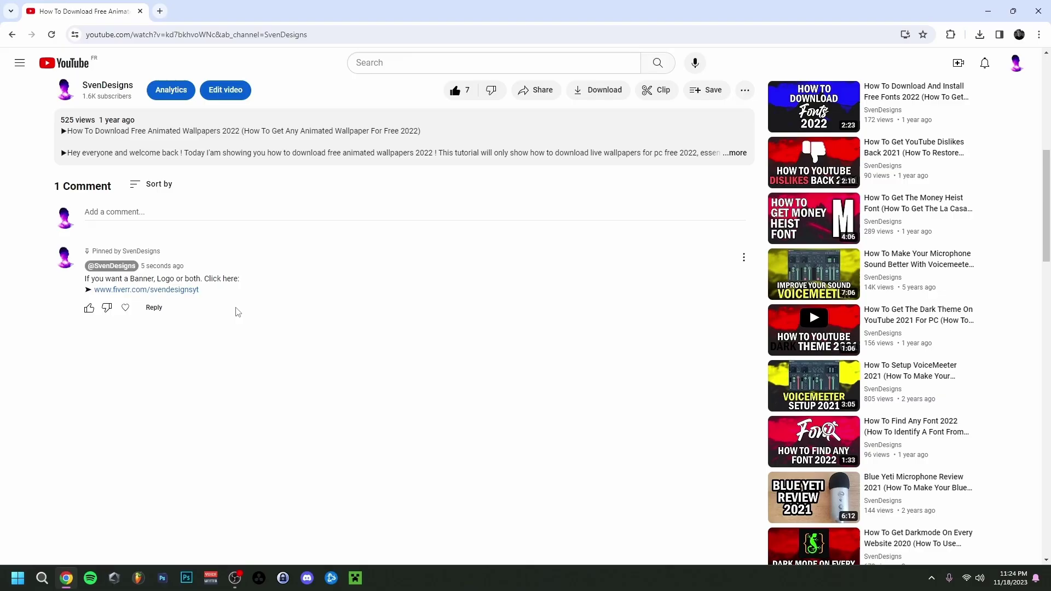
Open the fiverr.com link from the video's pinned comment in a new tab
{"action": "left_click", "coordinate": [177, 291]}
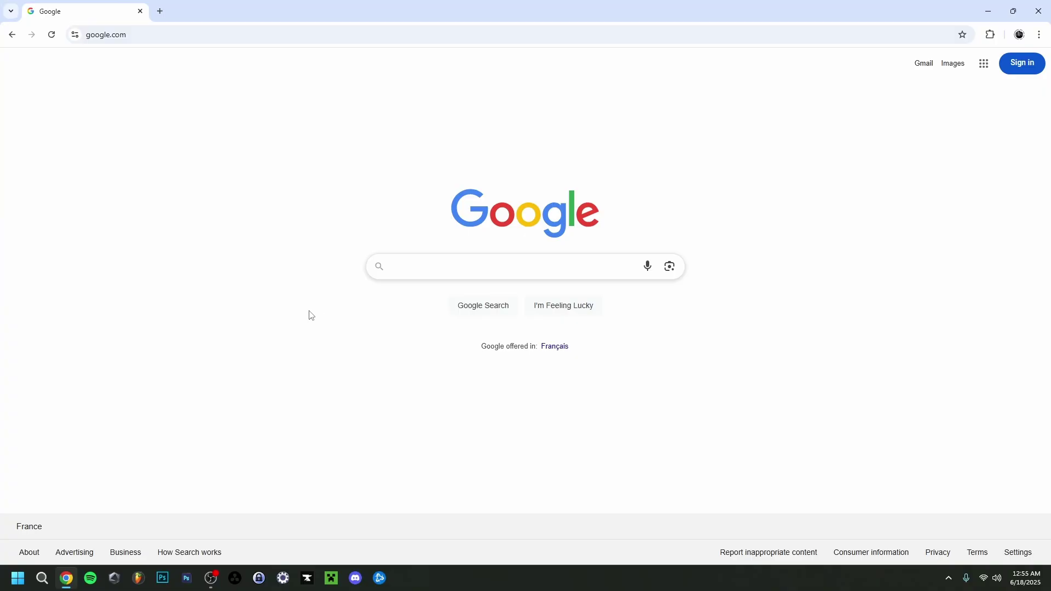
{"action": "type", "text": "chrome"}
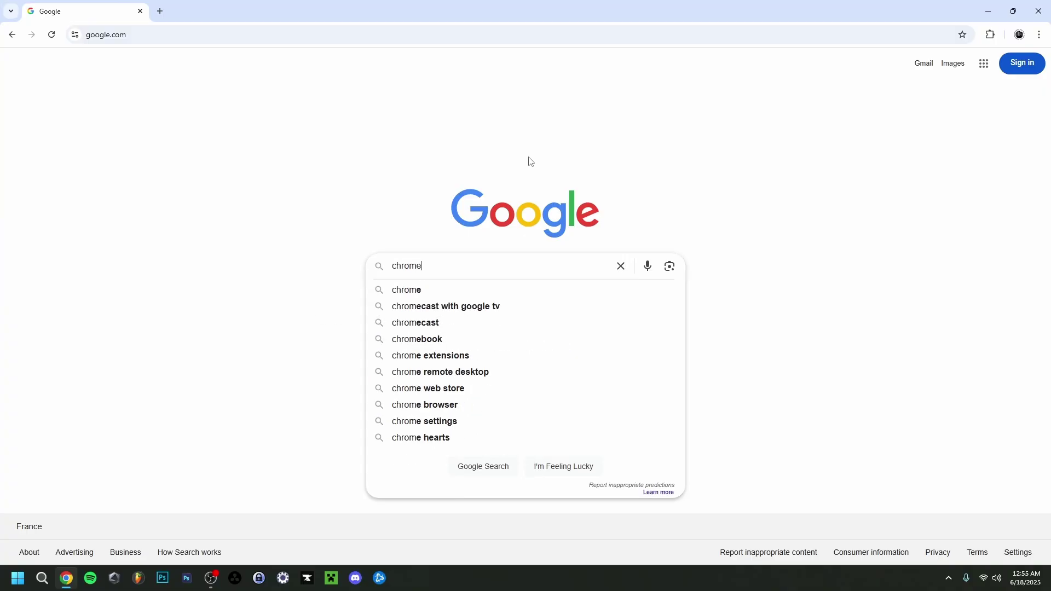
{"action": "type", "text": " store"}
Reach the Chrome Web Store through Google, find Volume Master and add the extension to Chrome
{"action": "key", "text": "Return"}
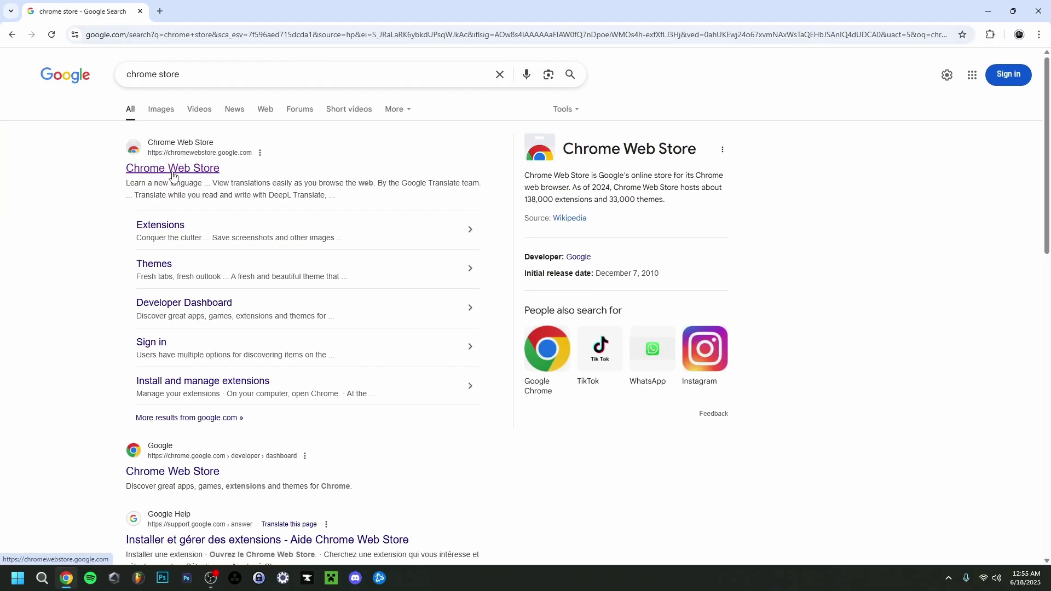
{"action": "left_click", "coordinate": [172, 174]}
{"action": "left_click", "coordinate": [479, 65]}
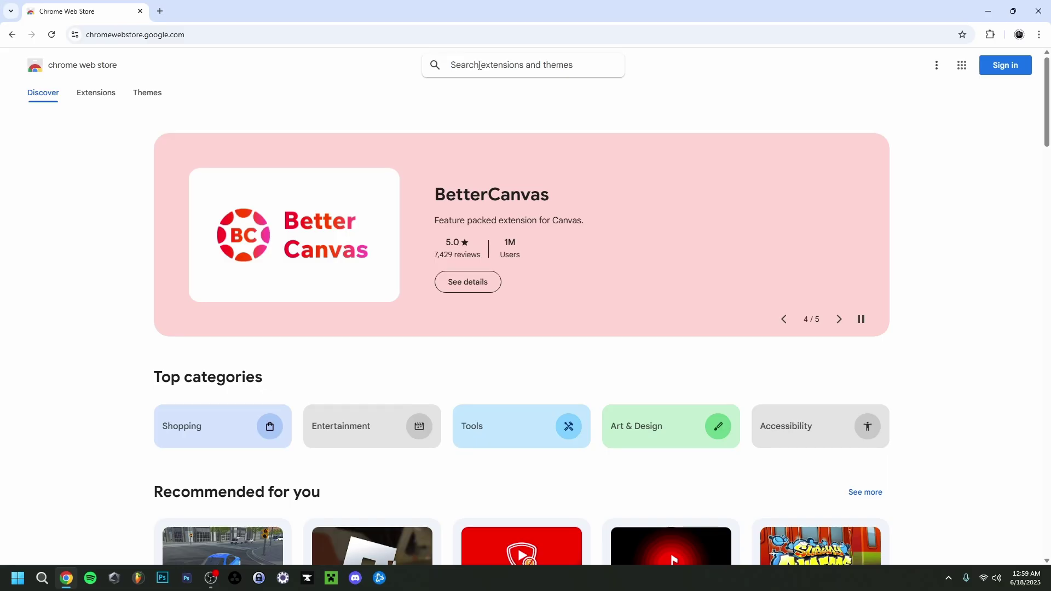
{"action": "type", "text": "volume mas"}
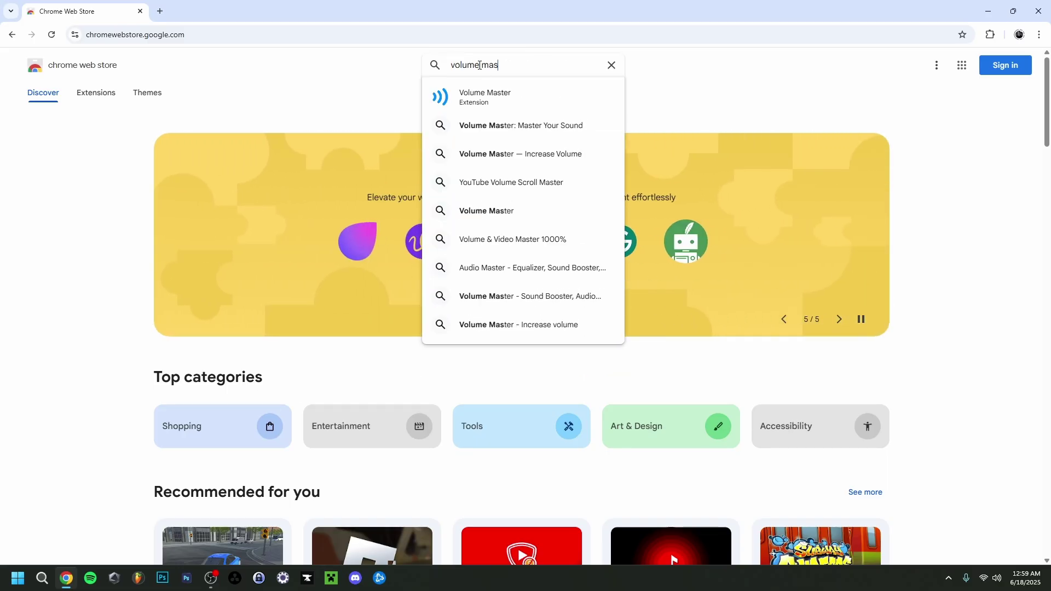
{"action": "left_click", "coordinate": [501, 107]}
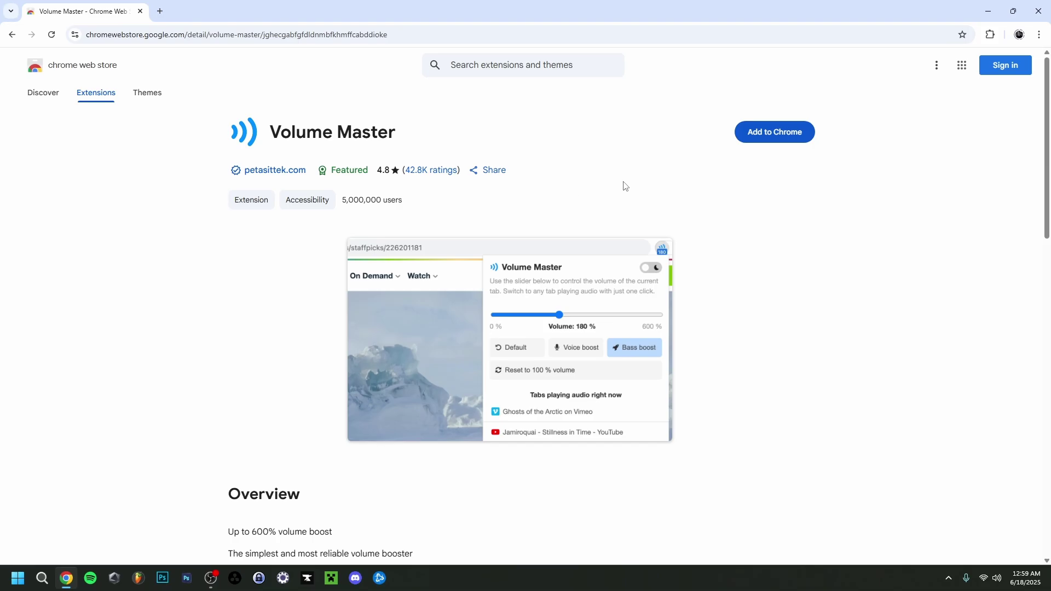
{"action": "left_click", "coordinate": [780, 148]}
{"action": "left_click", "coordinate": [563, 131]}
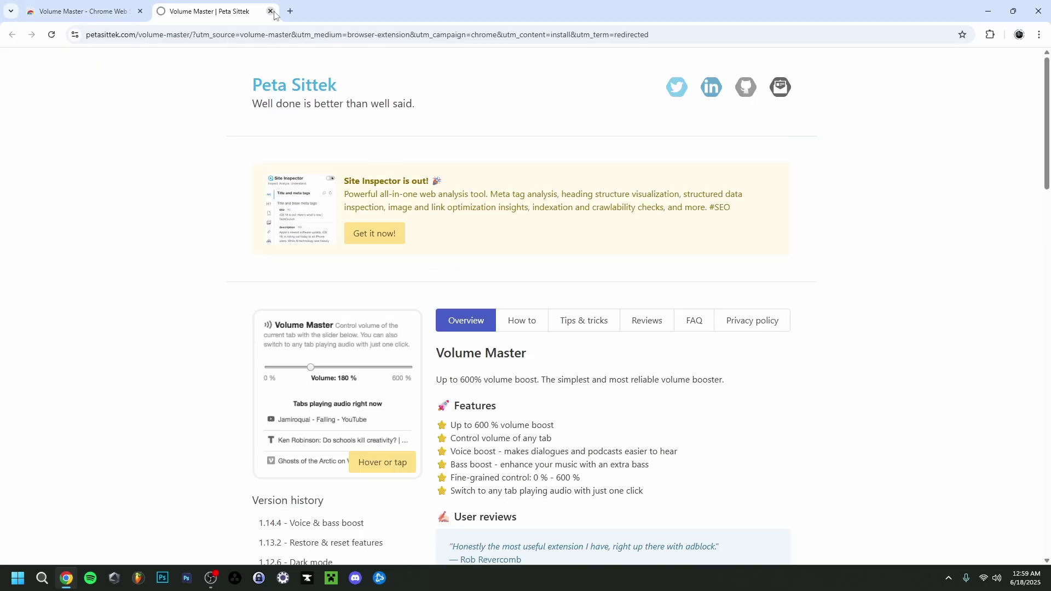
Close the Chrome Web Store tab with Ctrl+W
{"action": "key", "text": "ctrl+w"}
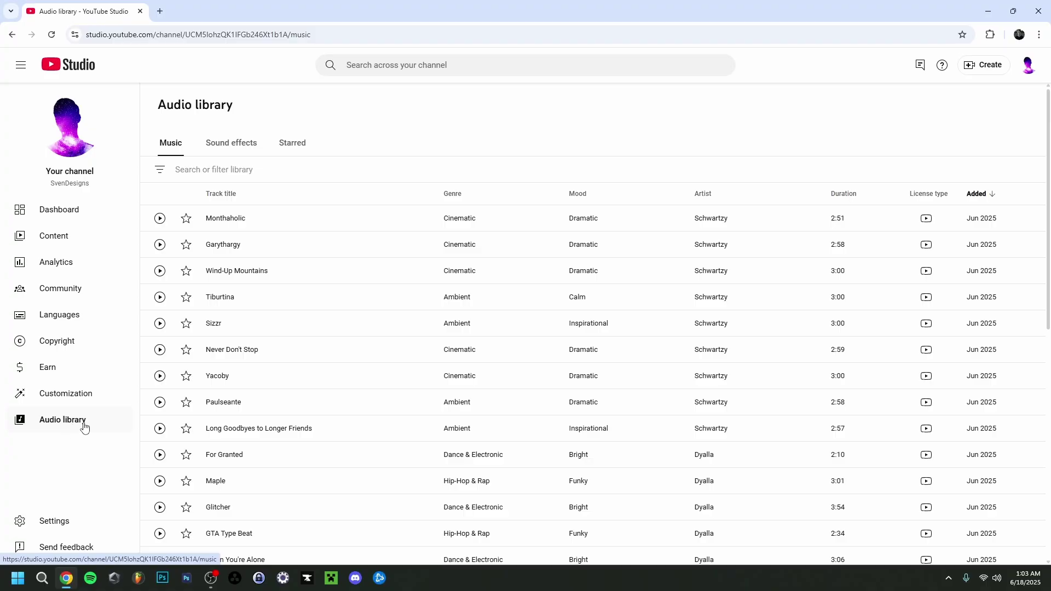
{"action": "scroll", "coordinate": [293, 336], "scroll_direction": "down", "scroll_amount": 3}
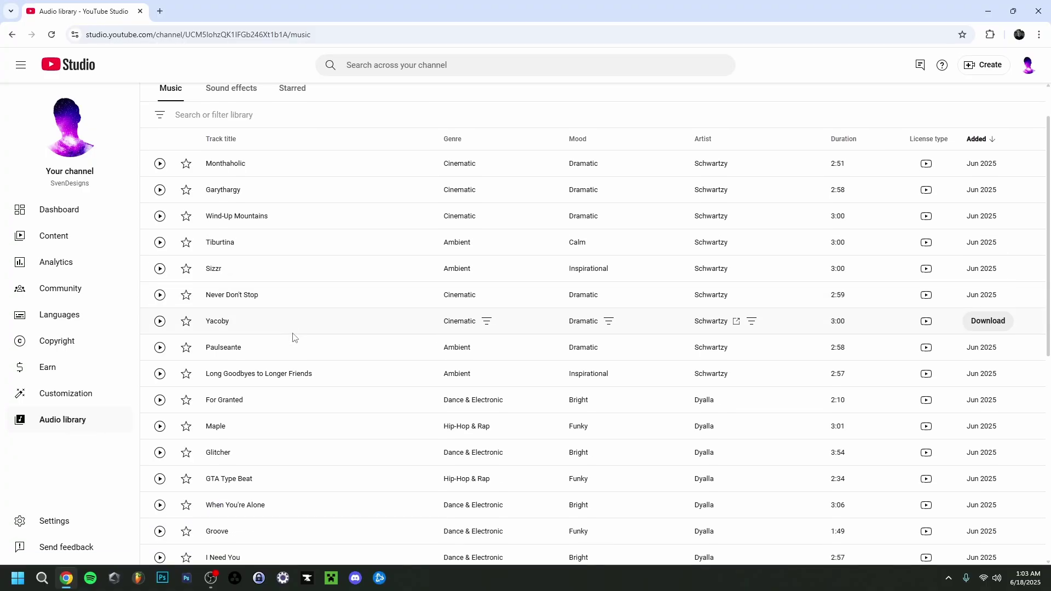
{"action": "scroll", "coordinate": [346, 365], "scroll_direction": "down", "scroll_amount": 1}
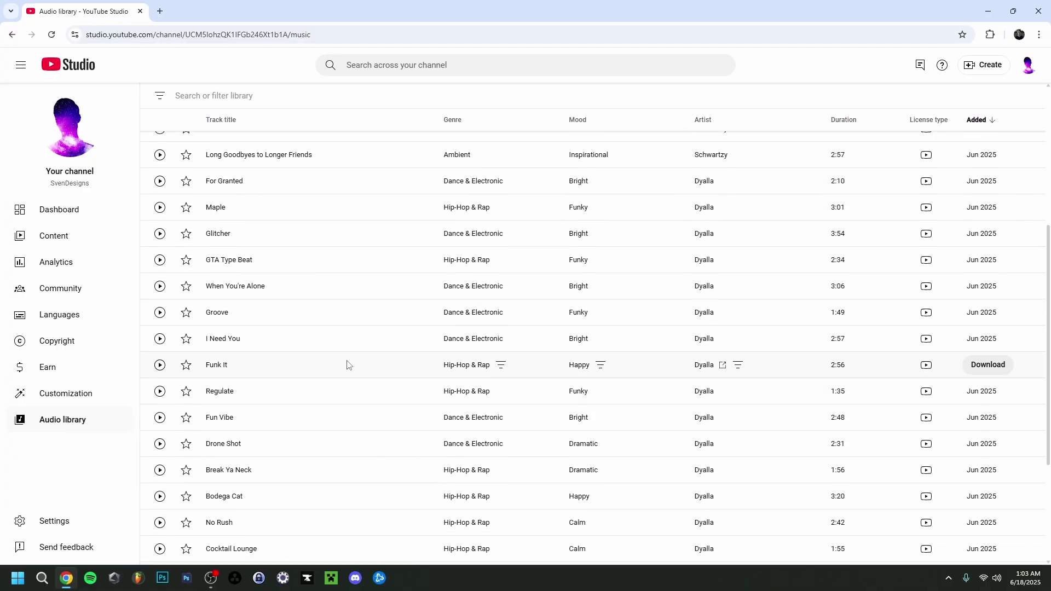
{"action": "scroll", "coordinate": [345, 395], "scroll_direction": "up", "scroll_amount": 3}
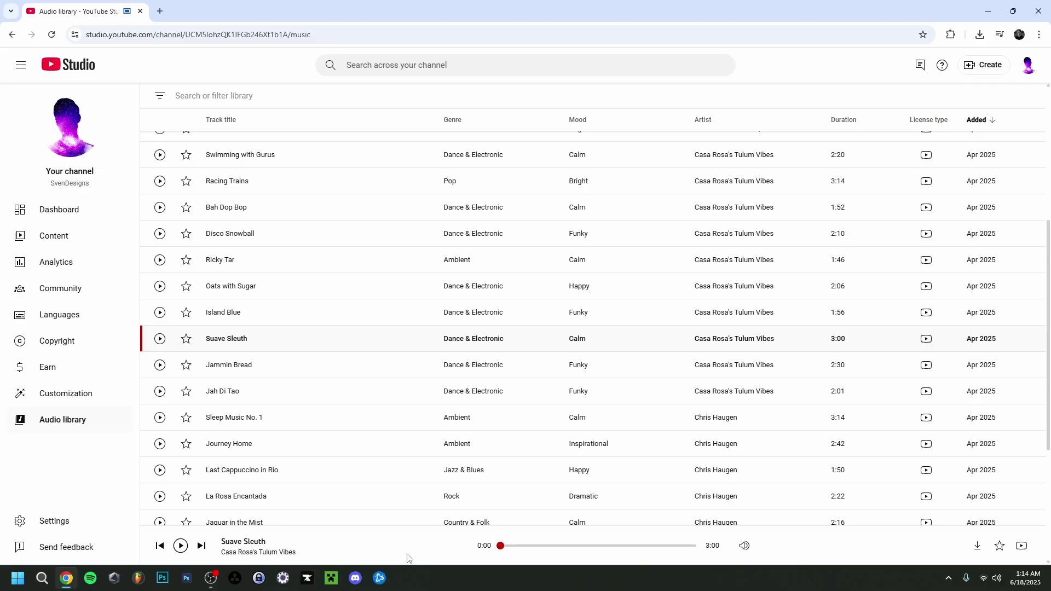
Play Suave Sleuth, test Volume Master's slider at 7% and above 100%, then pause
{"action": "left_click", "coordinate": [159, 338]}
{"action": "left_click", "coordinate": [951, 34]}
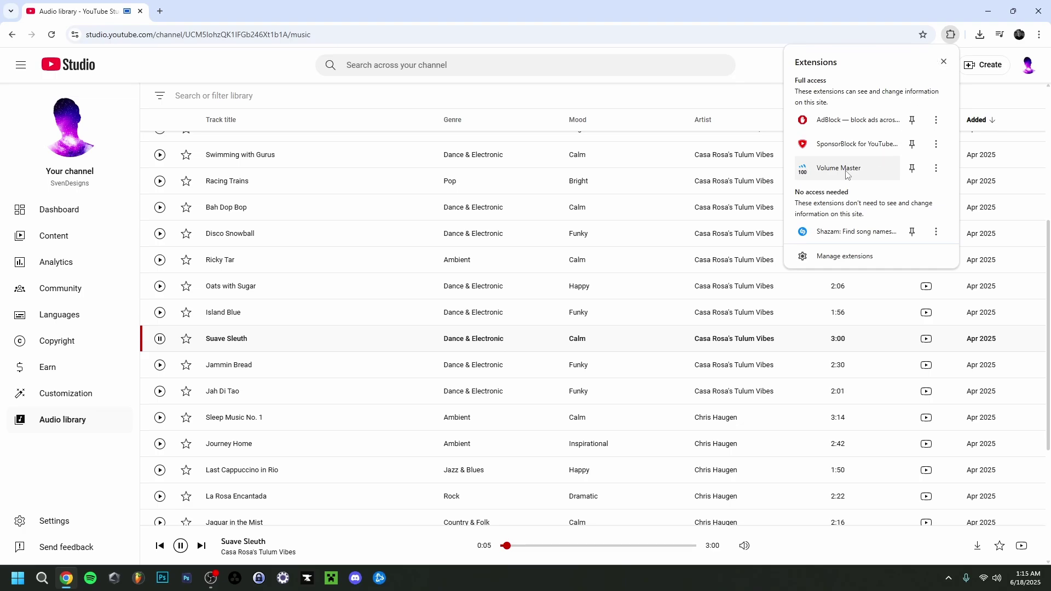
{"action": "left_click", "coordinate": [826, 169]}
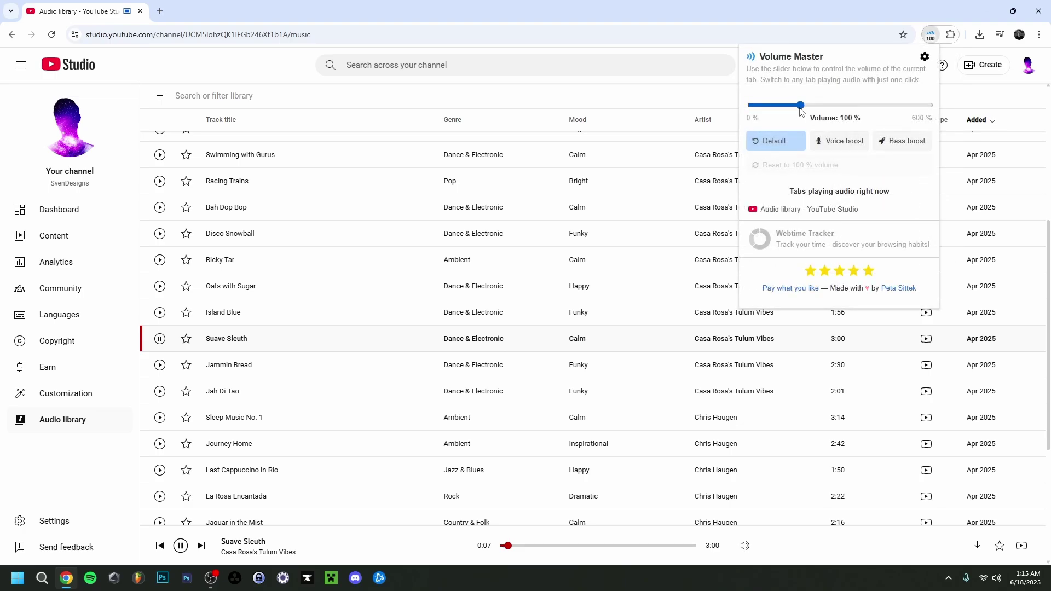
{"action": "left_click_drag", "start_coordinate": [801, 107], "coordinate": [770, 107]}
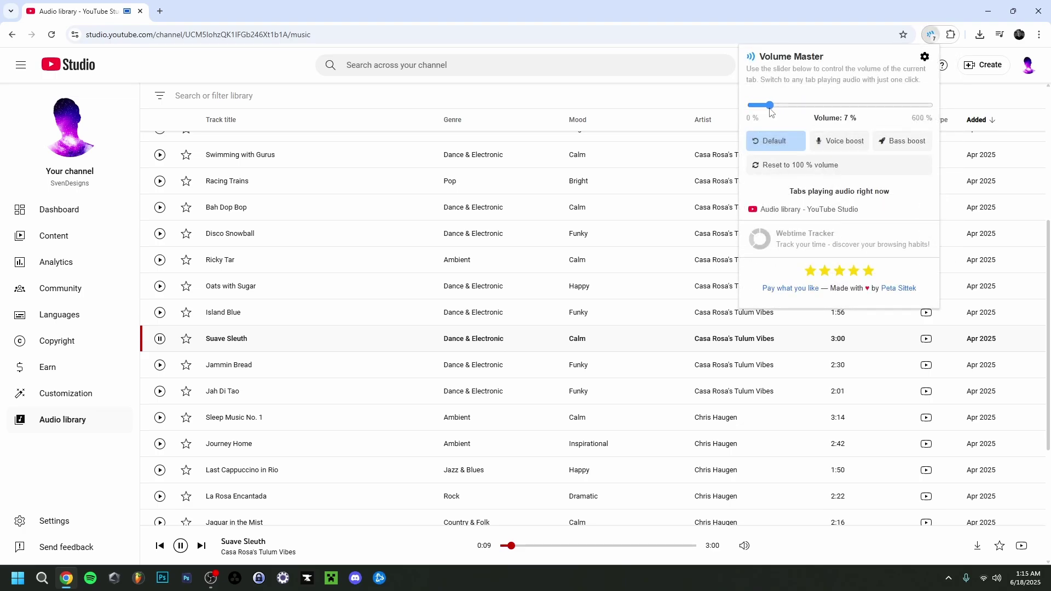
{"action": "left_click_drag", "start_coordinate": [770, 106], "coordinate": [814, 109]}
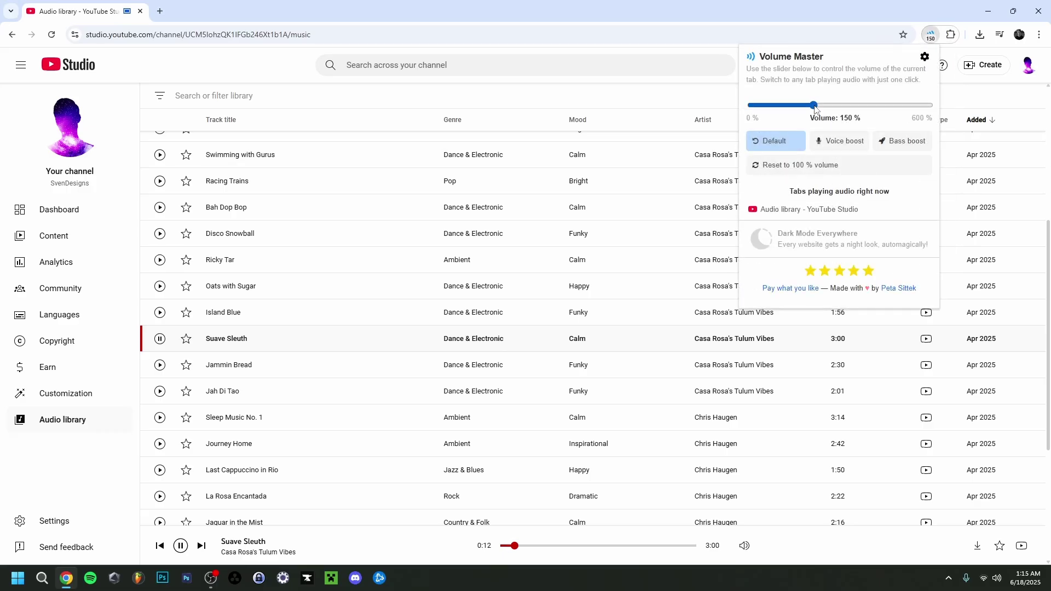
{"action": "key", "text": "Escape"}
{"action": "key", "text": "space"}
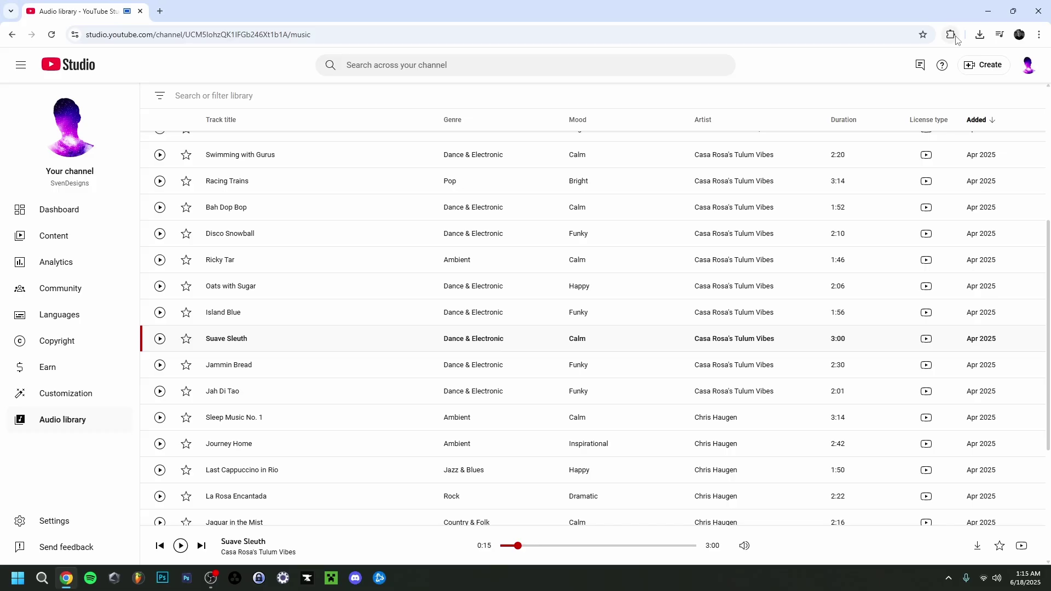
Try Volume Master at 440% and 180%, switch on bass boost, and reset volume to 100%
{"action": "left_click", "coordinate": [952, 37]}
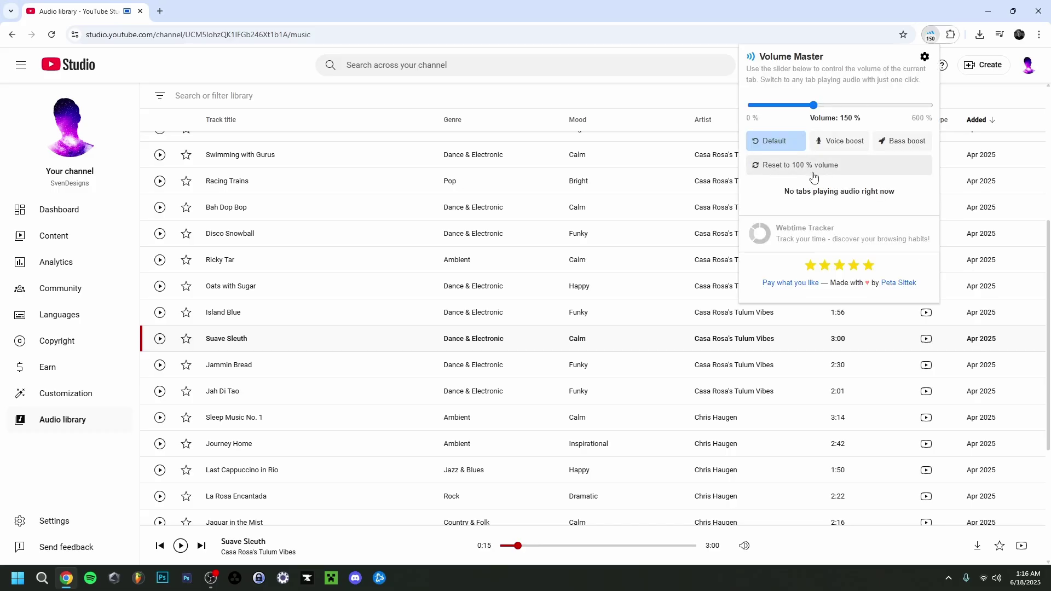
{"action": "left_click", "coordinate": [806, 170]}
{"action": "mouse_move", "coordinate": [801, 108]}
{"action": "left_mouse_down"}
{"action": "mouse_move", "coordinate": [889, 110]}
{"action": "mouse_move", "coordinate": [828, 110]}
{"action": "left_mouse_up"}
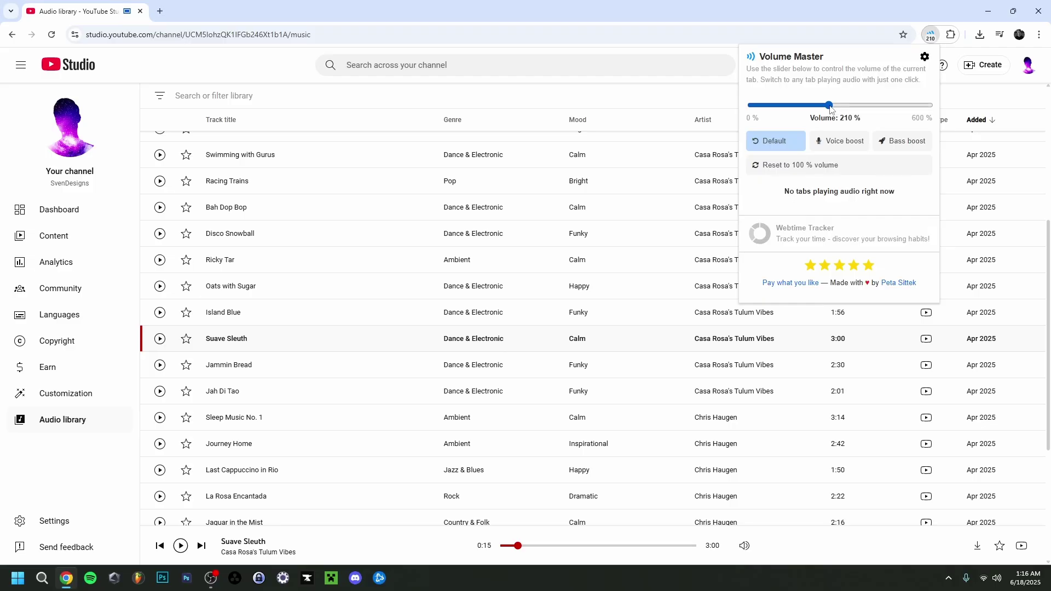
{"action": "left_click_drag", "start_coordinate": [831, 108], "coordinate": [822, 109]}
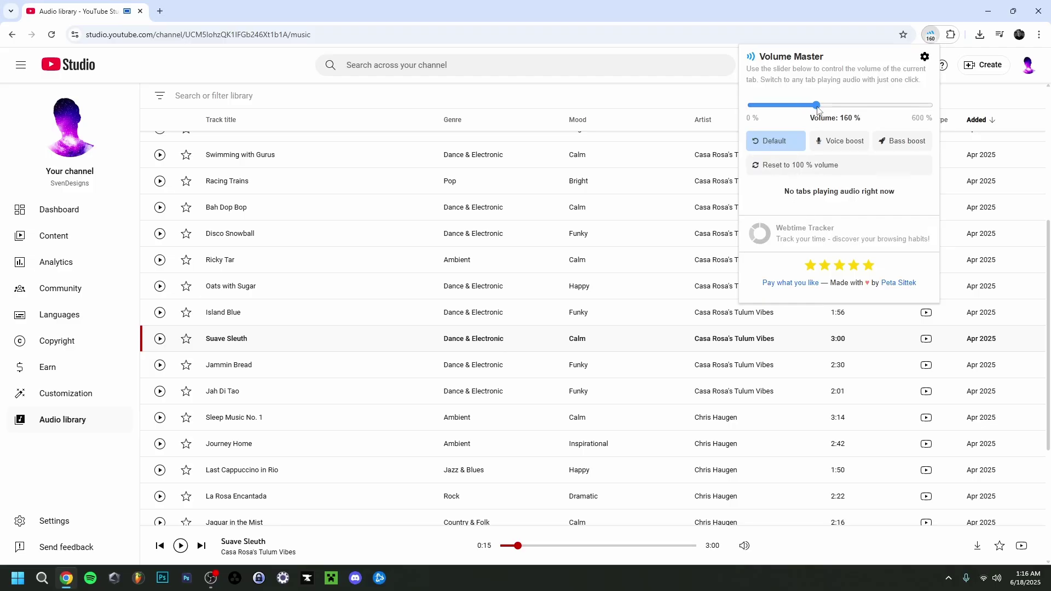
{"action": "left_click", "coordinate": [903, 140]}
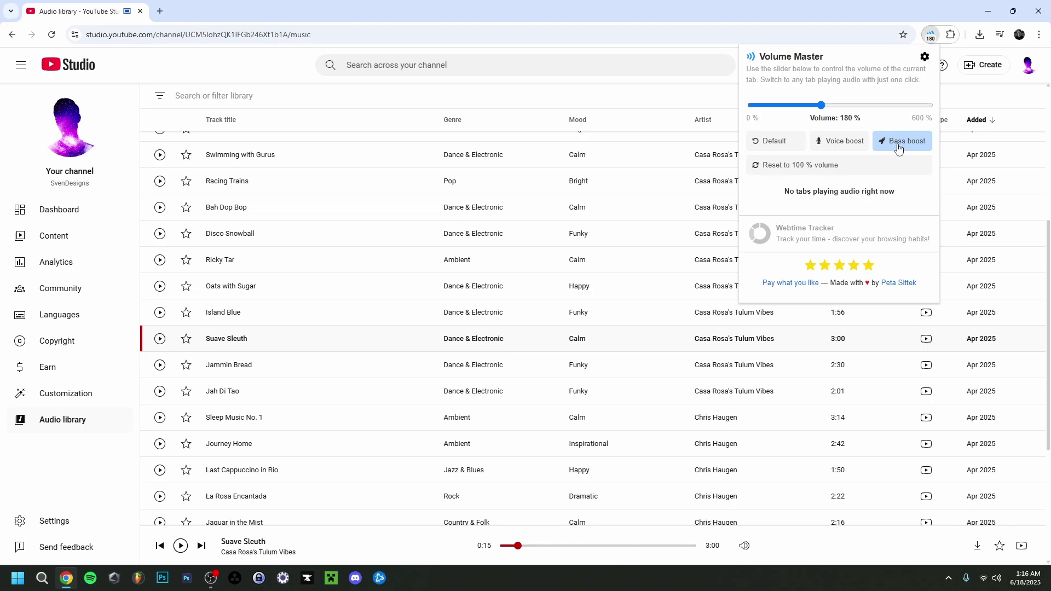
{"action": "left_click", "coordinate": [779, 167]}
Enable Invert mouse wheel scroll direction, turn dark mode on then off, and close Volume Master
{"action": "left_click", "coordinate": [924, 58]}
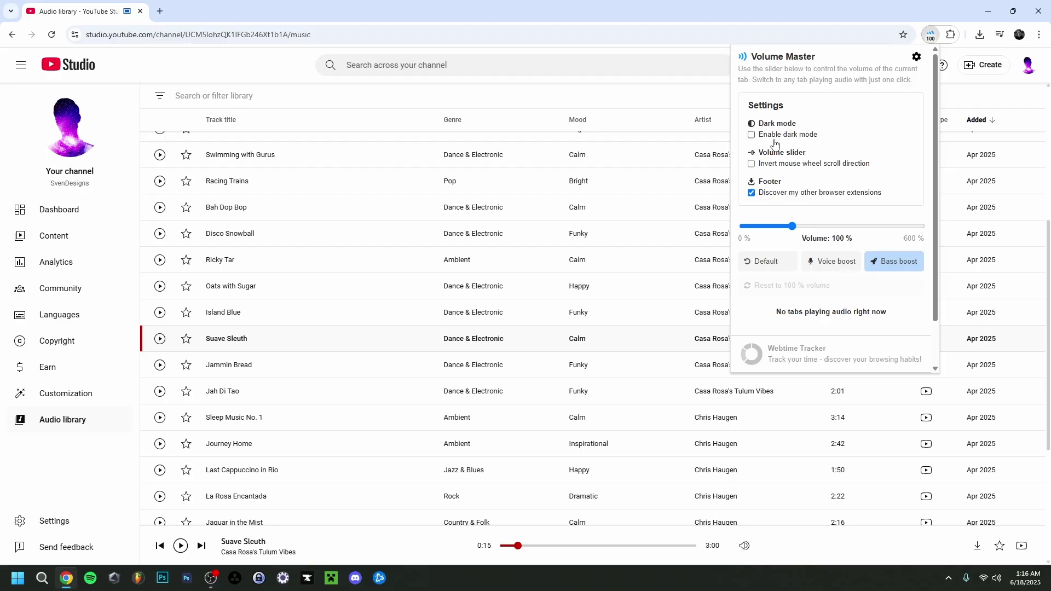
{"action": "left_click", "coordinate": [751, 135]}
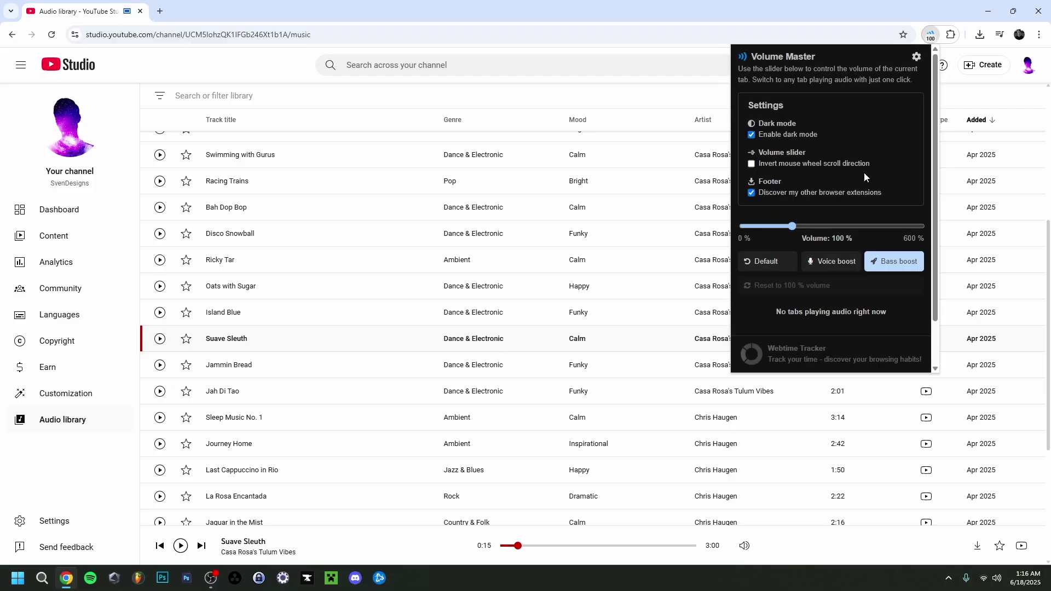
{"action": "left_click", "coordinate": [750, 165]}
{"action": "left_click", "coordinate": [751, 134]}
{"action": "left_click", "coordinate": [917, 57]}
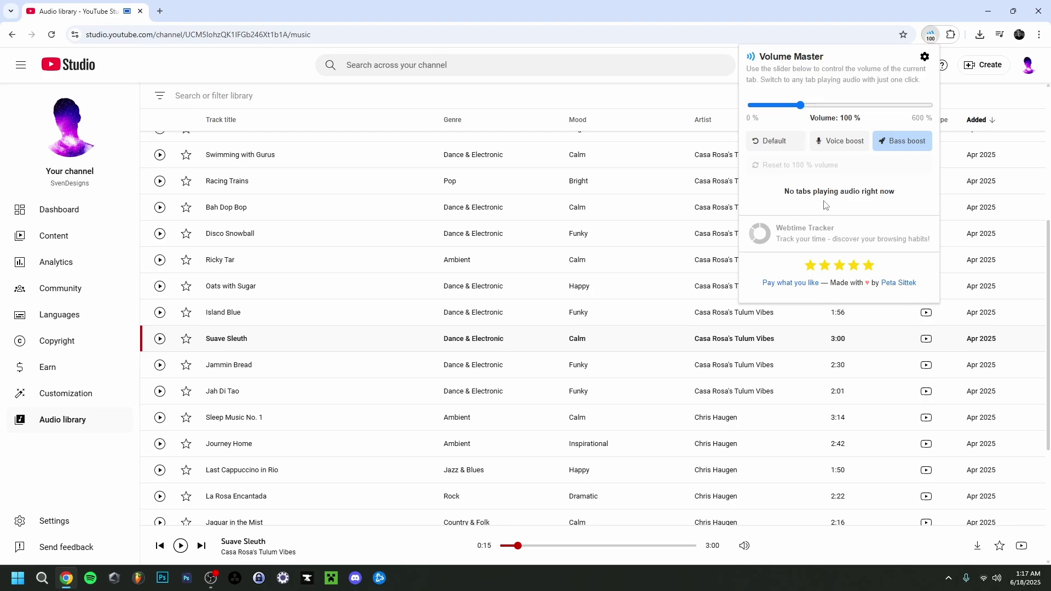
{"action": "left_click", "coordinate": [287, 65]}
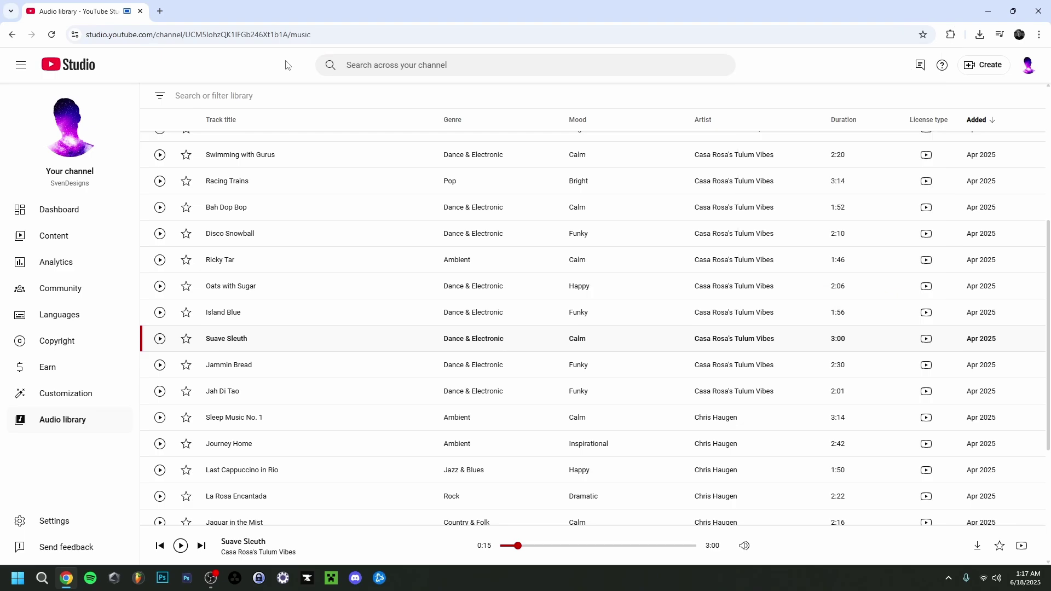